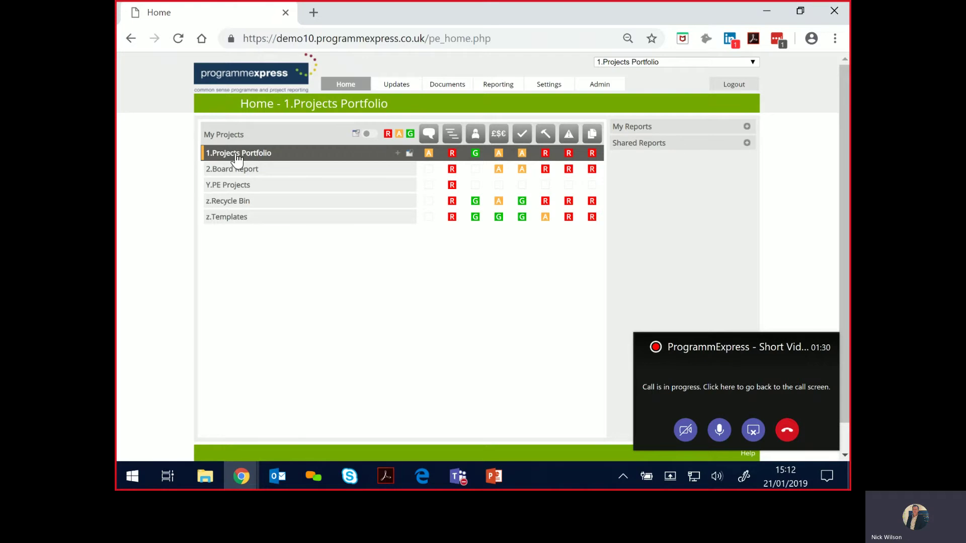
Expand 1.Projects Portfolio, Programme 1 and Programme 2 to view the RAG statuses of their projects.
click(237, 154)
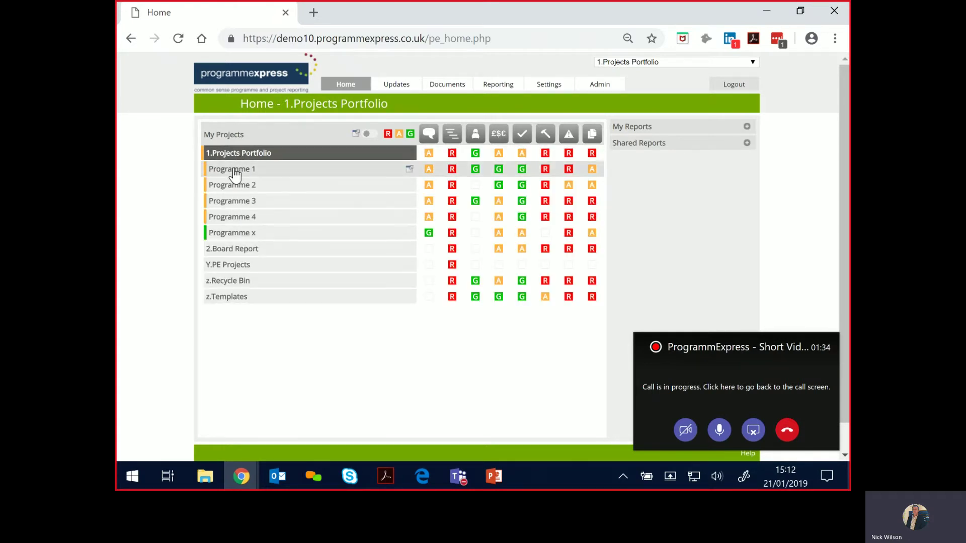
click(233, 170)
click(238, 281)
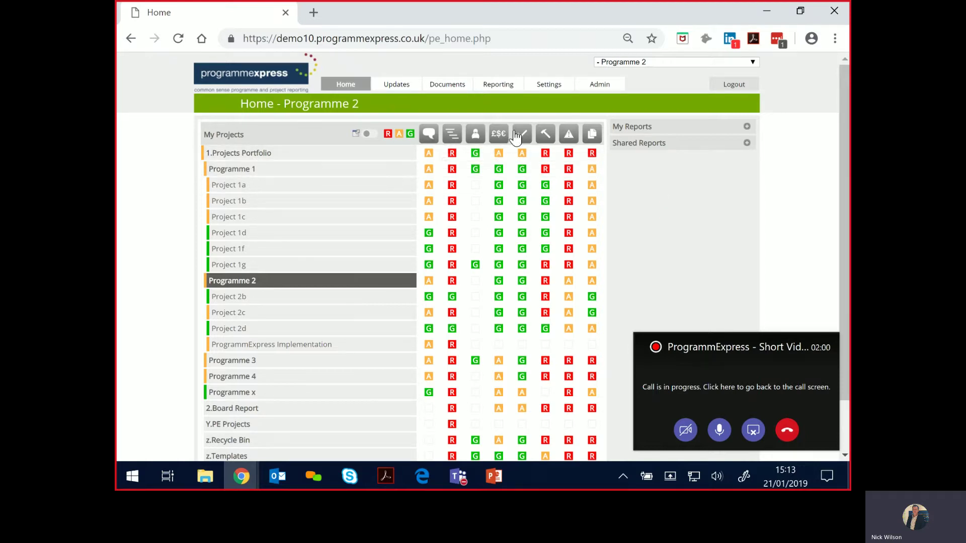
mouse_move(397, 86)
Collapse 1.Projects Portfolio and run the shared report "1.Reporting Pack - RAG Status Summary" for it.
click(231, 160)
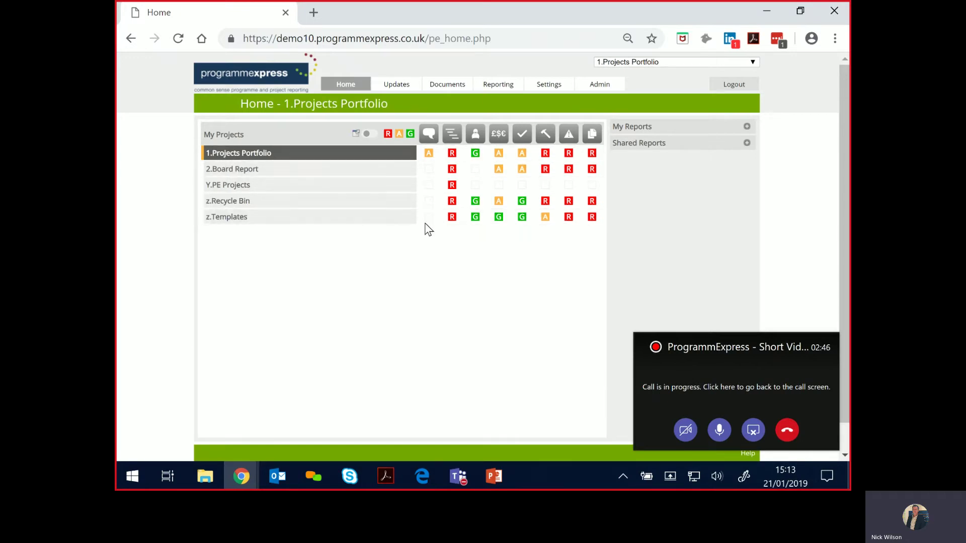
click(747, 143)
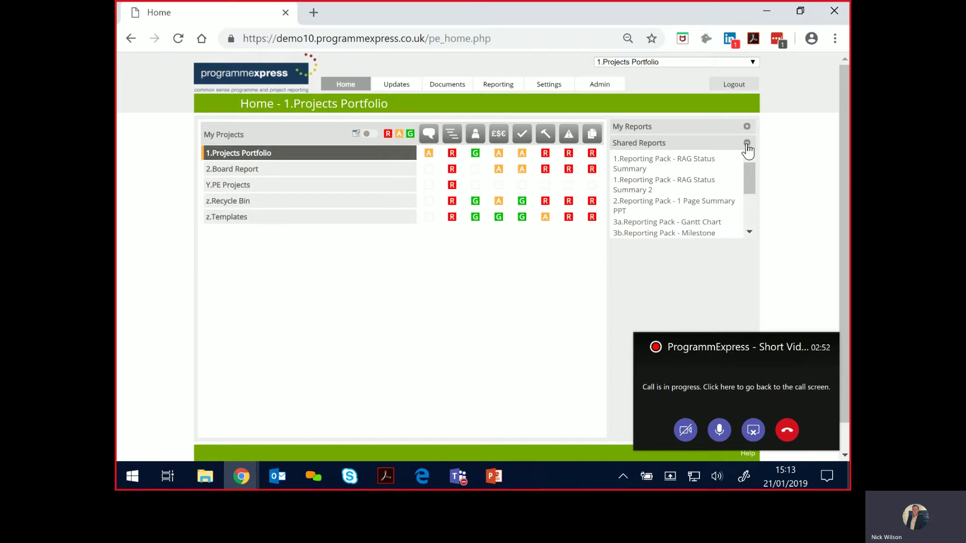
click(678, 165)
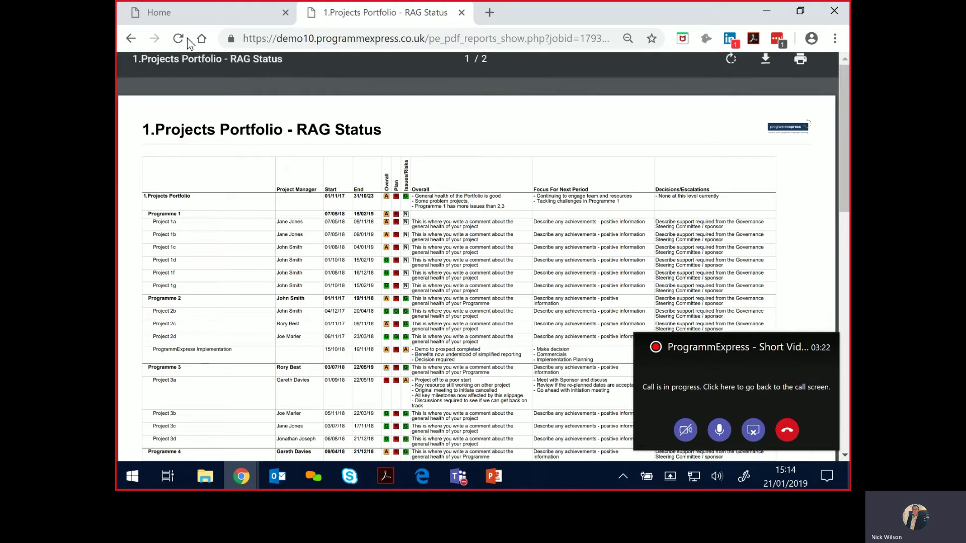
Return to the home page from the RAG report and expand the portfolio down to the projects of Programme 1 and Programme 2.
click(180, 18)
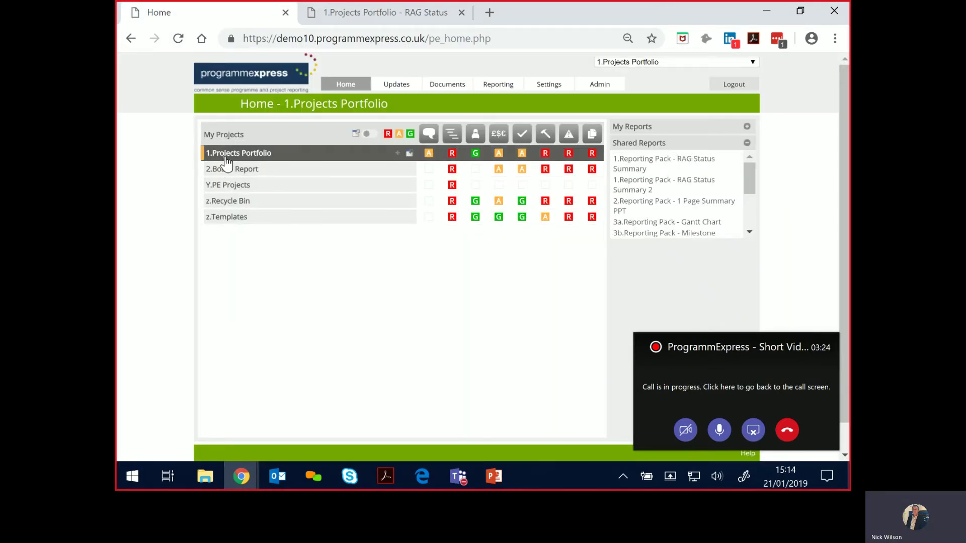
click(222, 153)
click(226, 171)
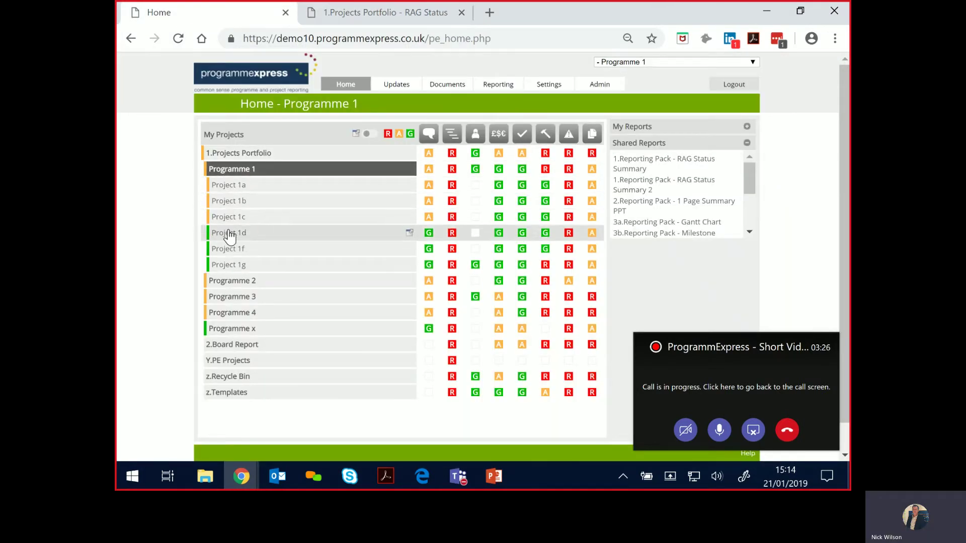
click(232, 282)
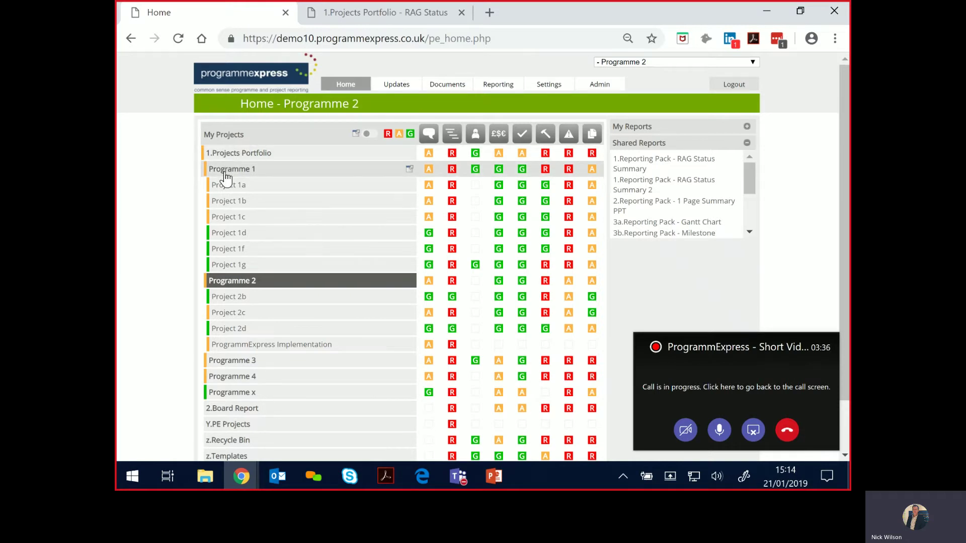
Switch to the browser window with the limited project list and open the commentary of Project 3a.
key(alt+Tab)
key(alt+Tab)
key(alt+Tab)
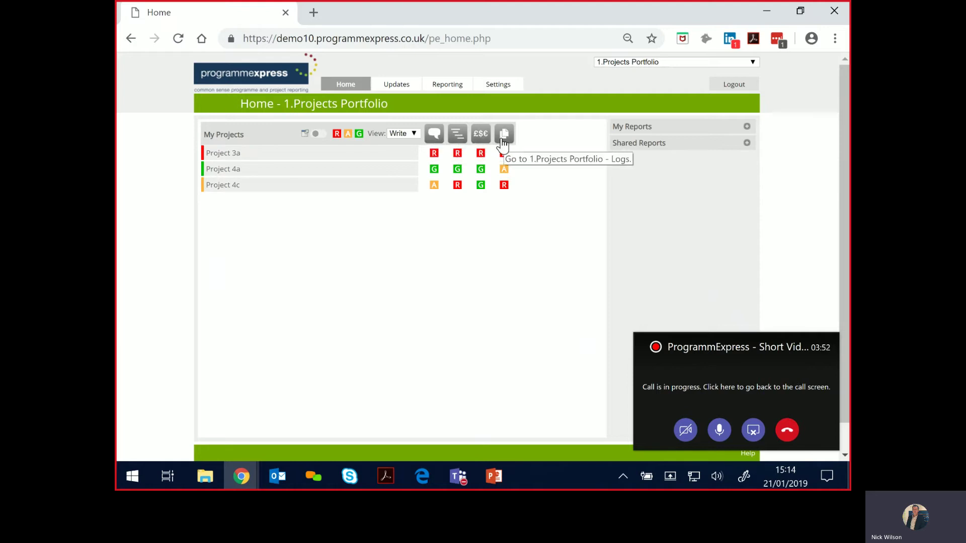
click(250, 157)
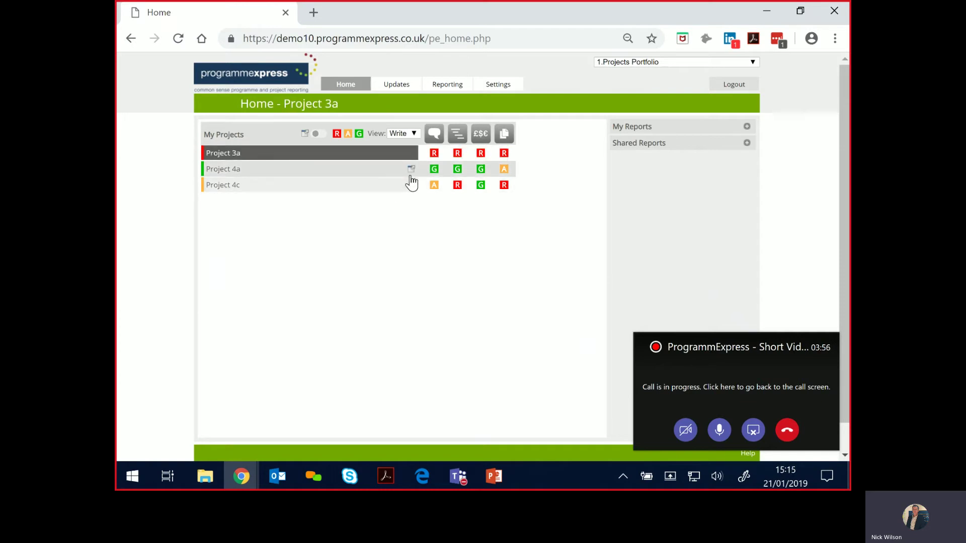
click(434, 152)
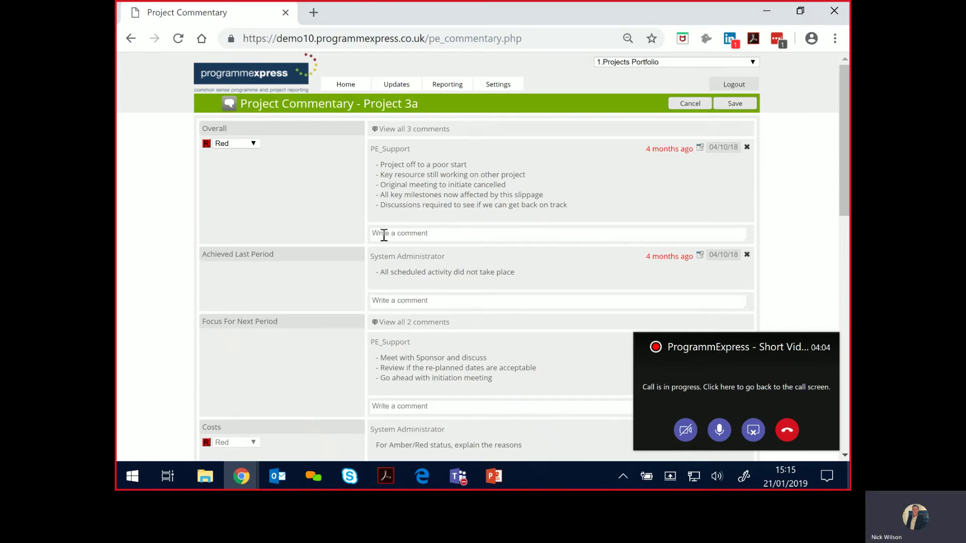
View the plan and then the costs of Project 3a.
mouse_move(392, 87)
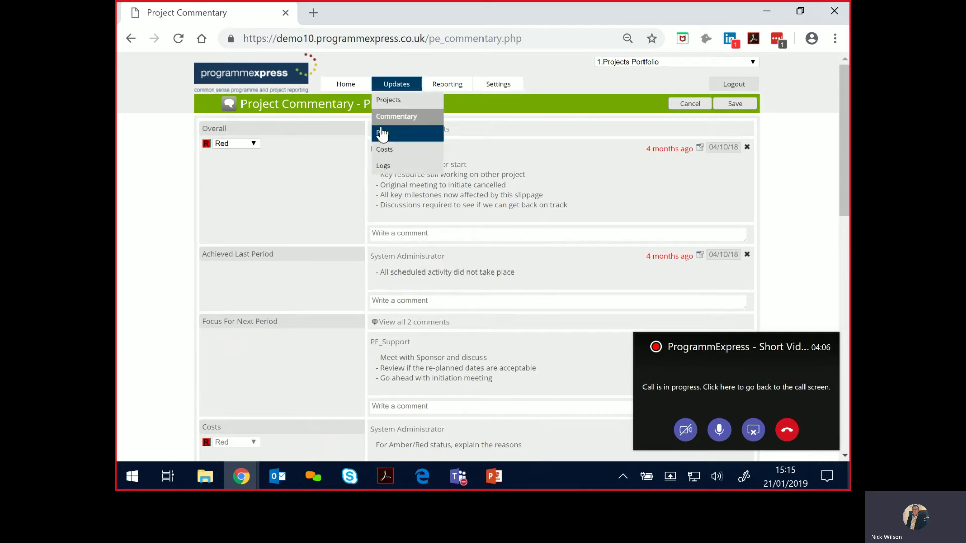
click(387, 149)
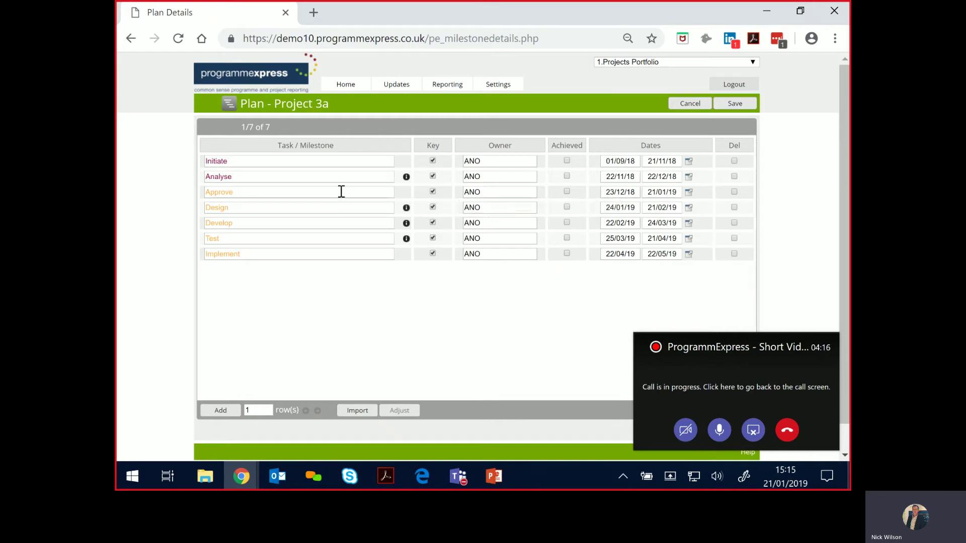
mouse_move(390, 90)
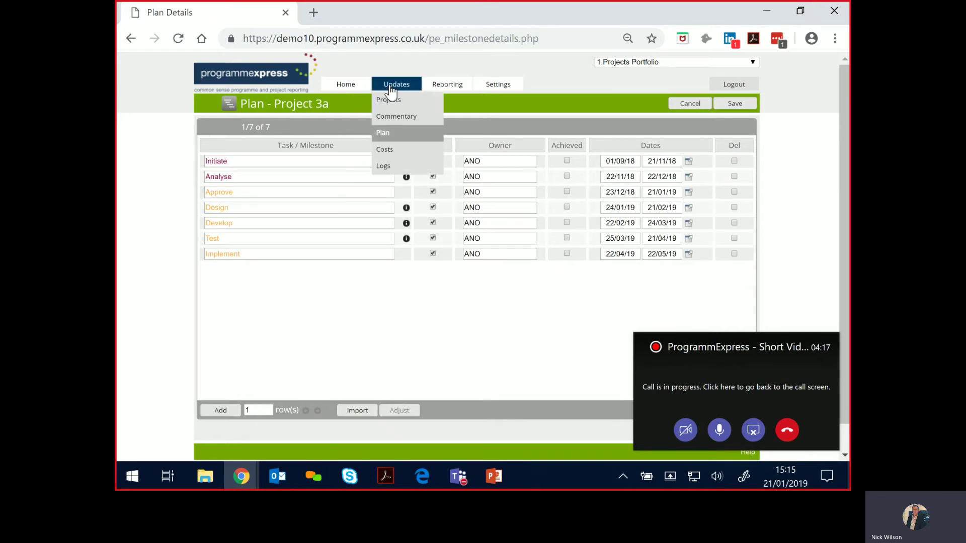
click(390, 153)
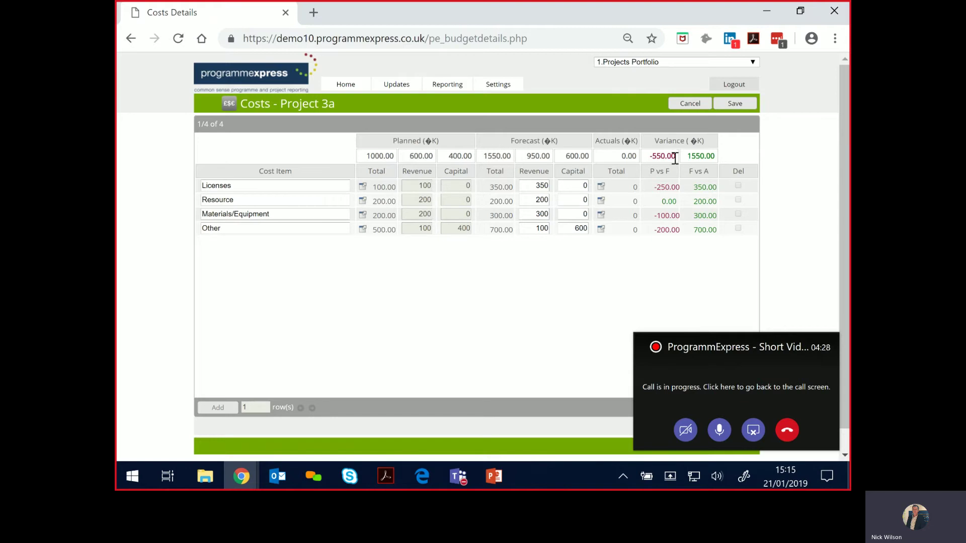
Open the logs of Project 3a and inspect the log type choices for the issue entry, leaving the type unchanged.
mouse_move(394, 86)
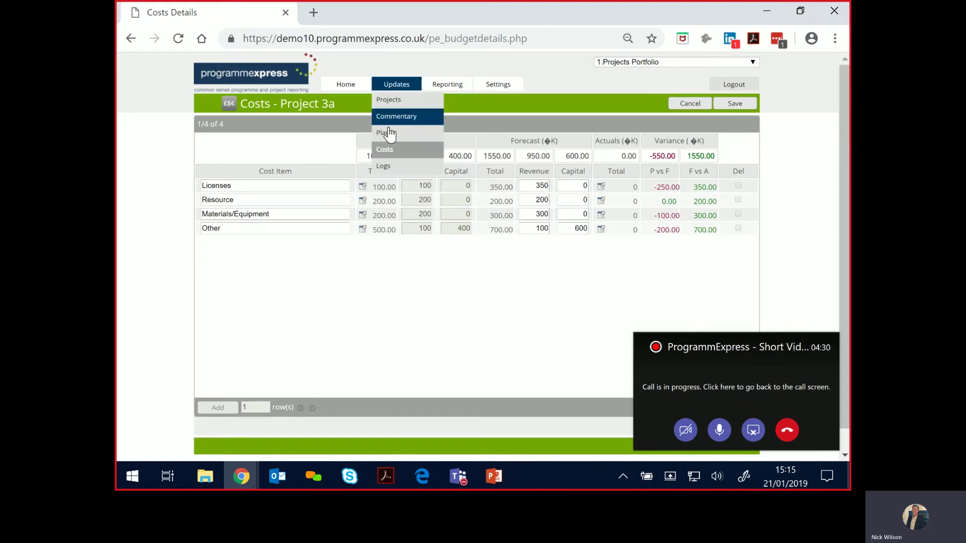
click(387, 171)
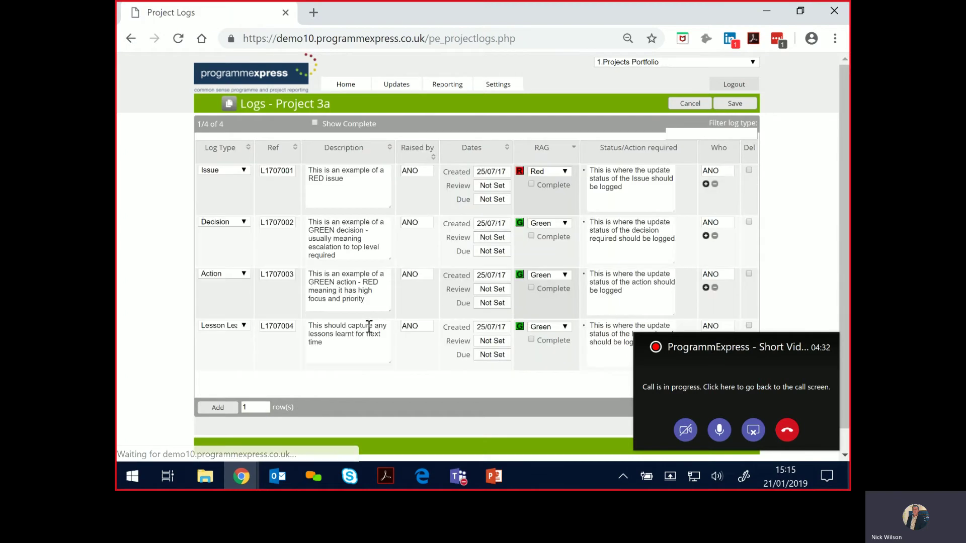
click(219, 170)
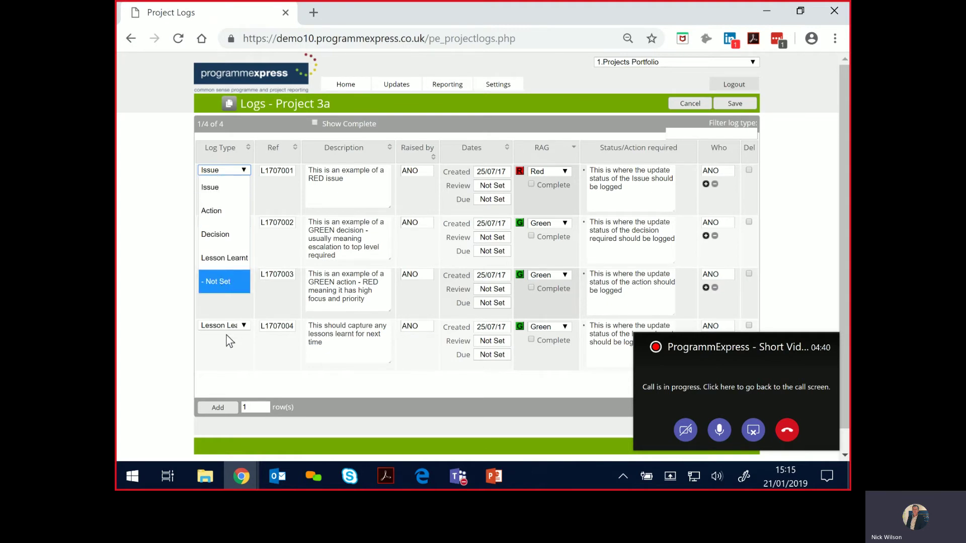
click(229, 360)
Run the personal report "1 Page Summary PPT" for Project 3a from the home page and review its milestones, financials and commentary.
click(338, 87)
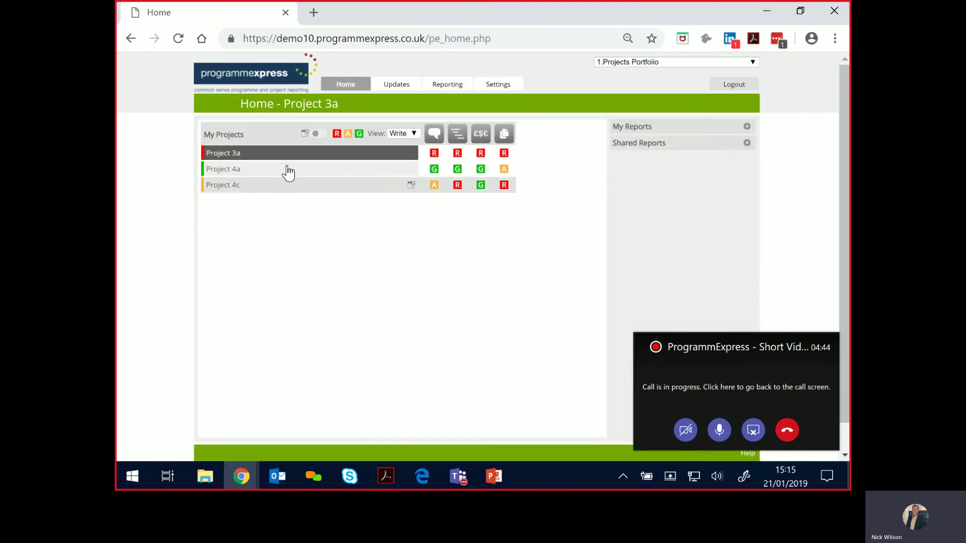
click(748, 128)
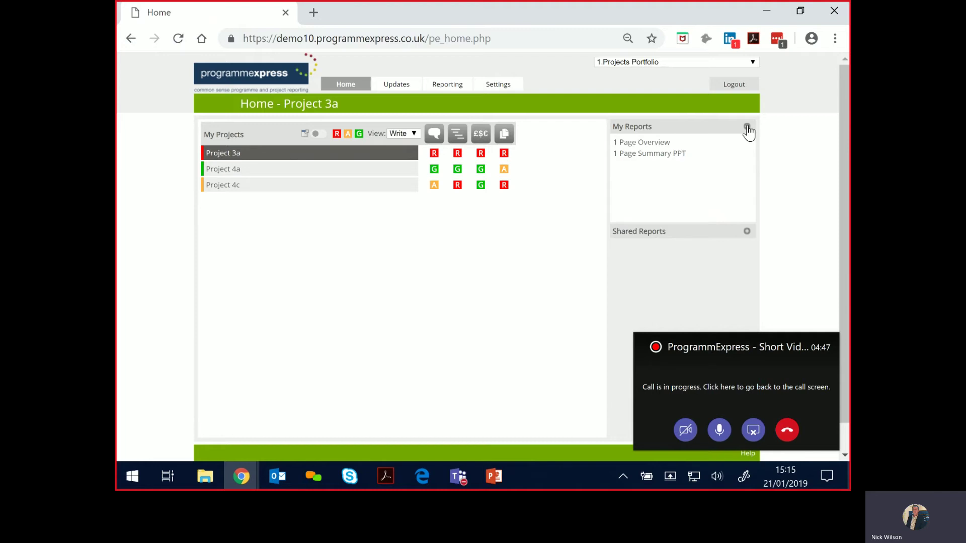
click(661, 156)
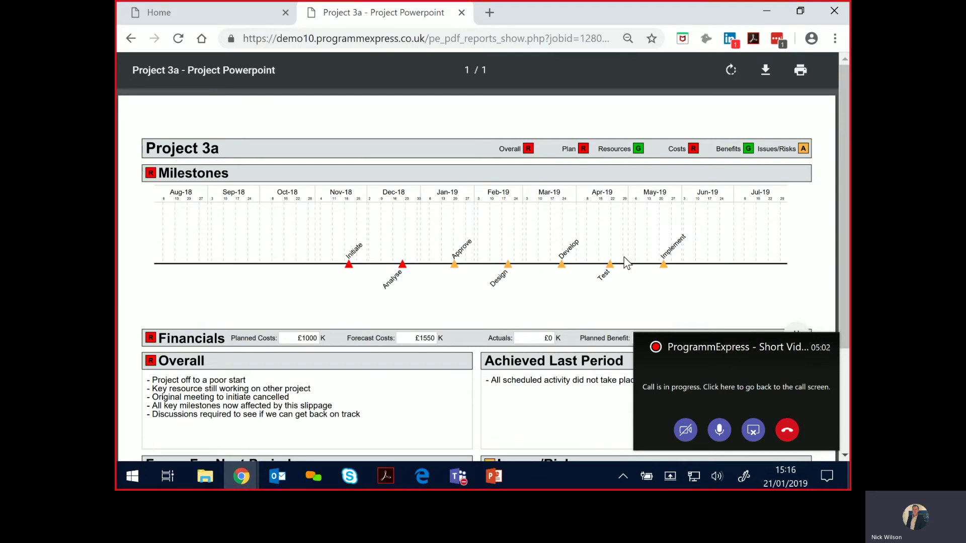
scroll(295, 350, down, 3)
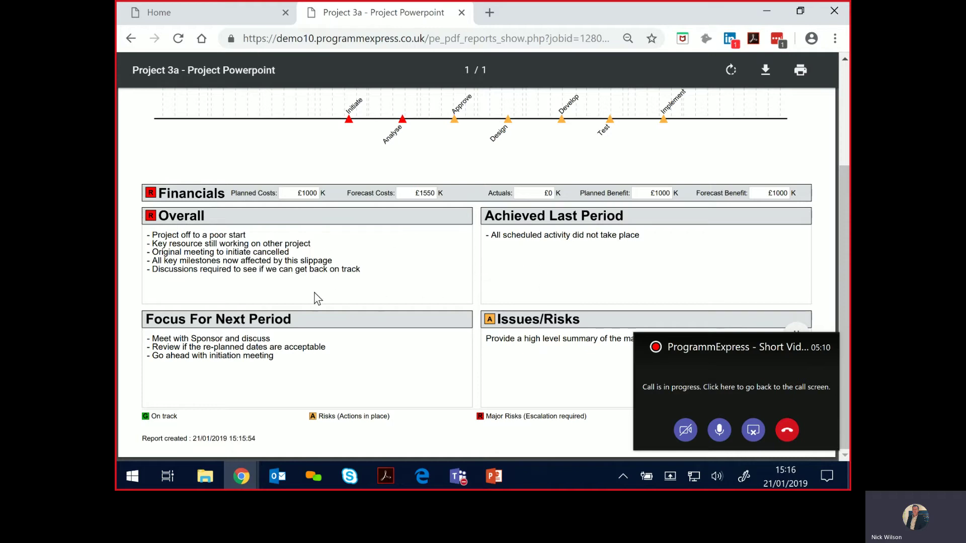
scroll(355, 319, up, 2)
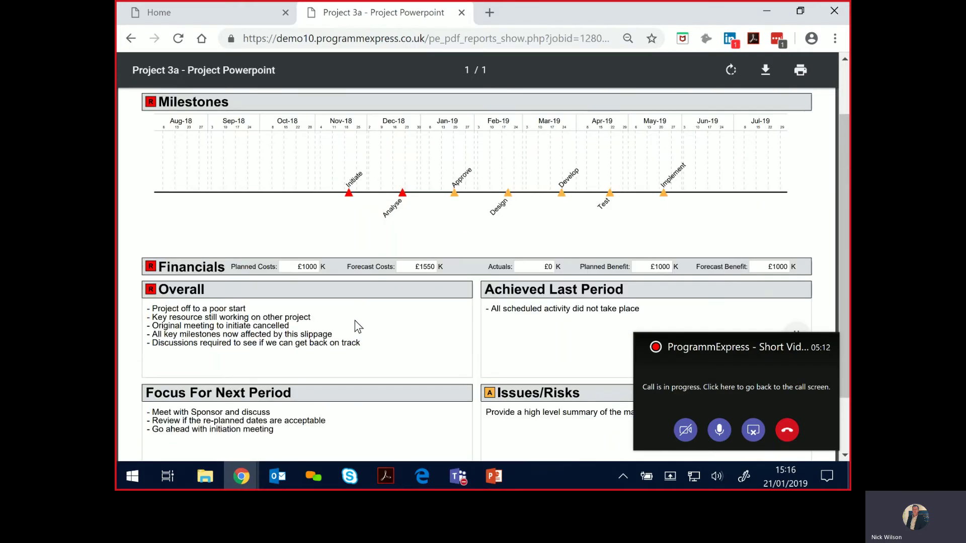
Run the "1 Page Overview" report for Project 3a, read through its sections and return to the home page.
click(188, 20)
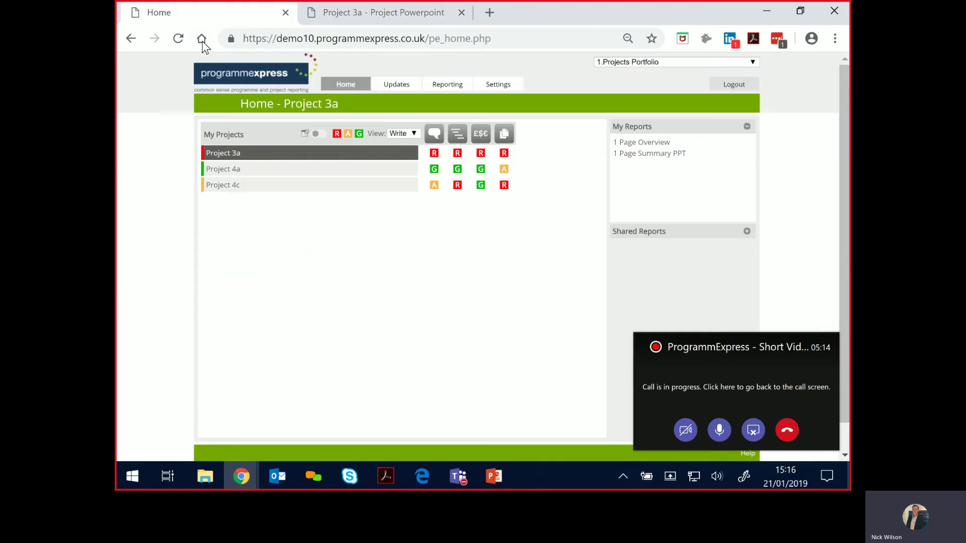
click(663, 142)
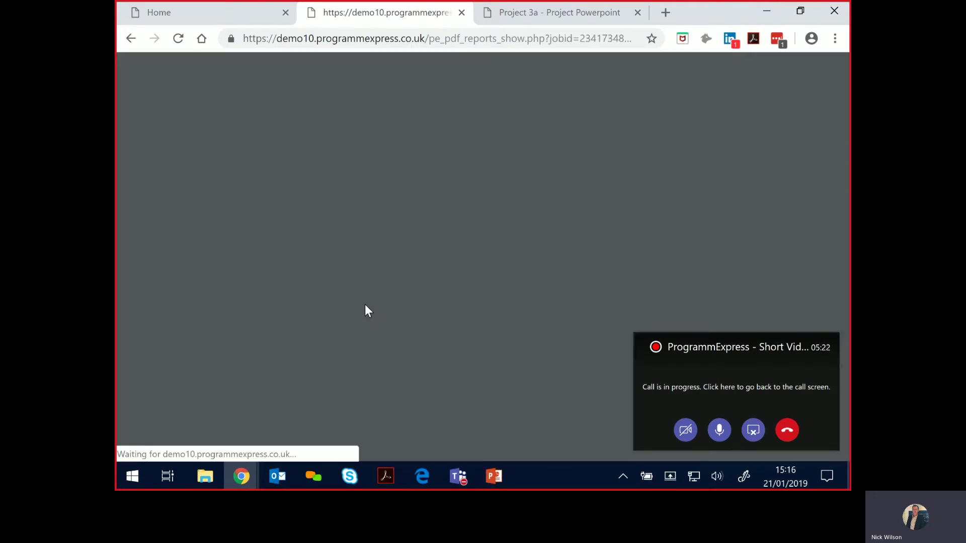
scroll(364, 305, down, 5)
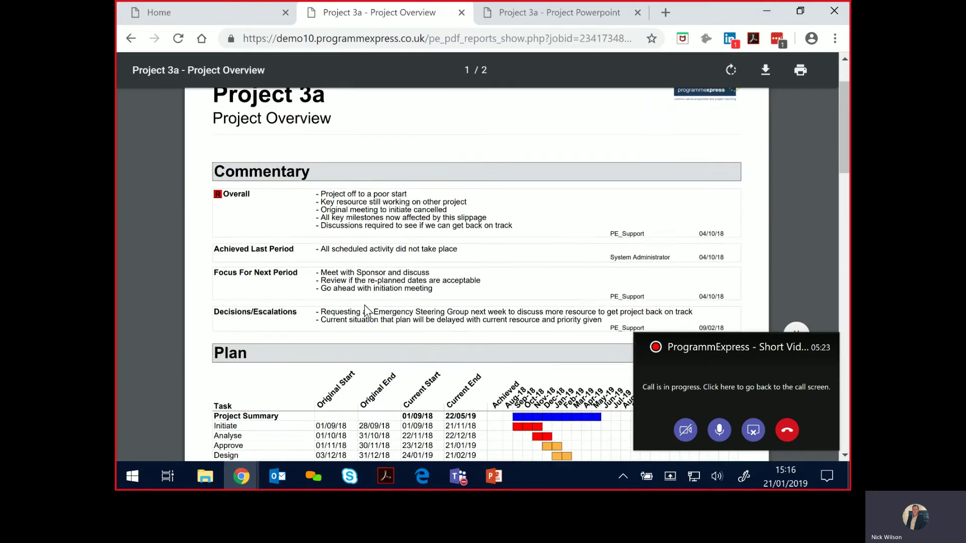
scroll(366, 308, down, 5)
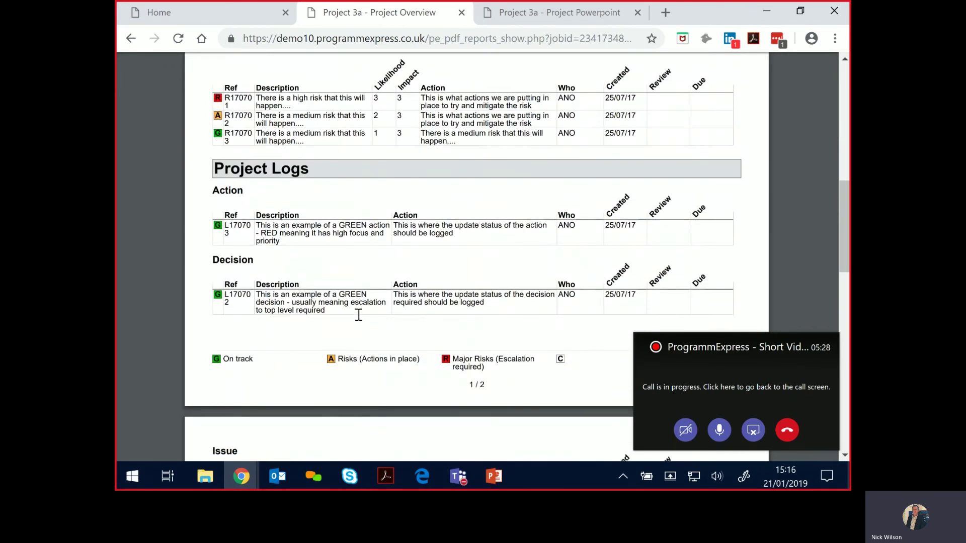
scroll(358, 308, down, 3)
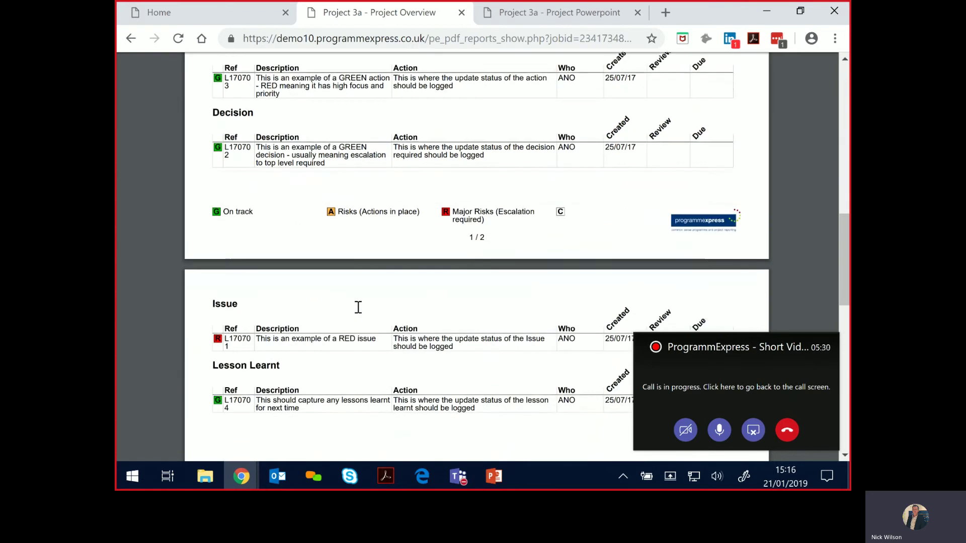
scroll(353, 313, up, 10)
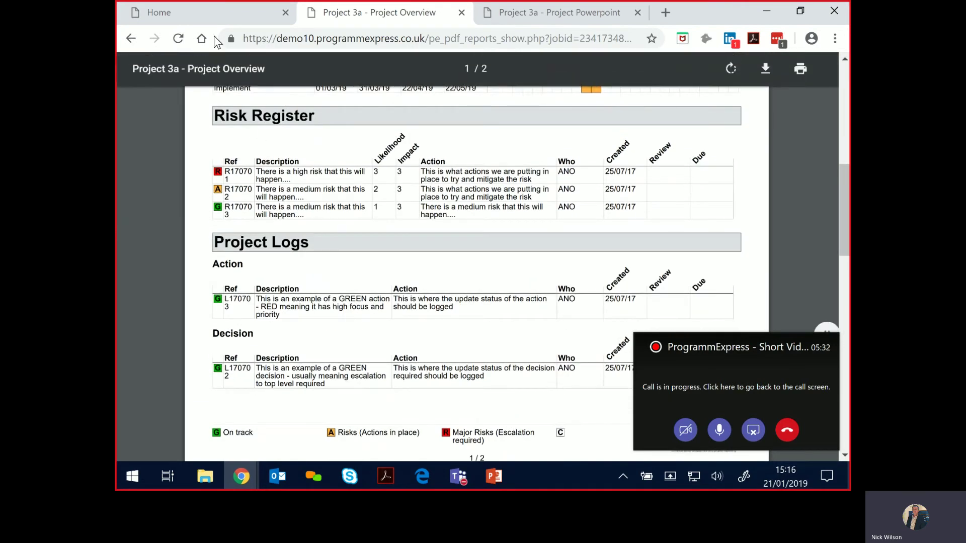
click(206, 18)
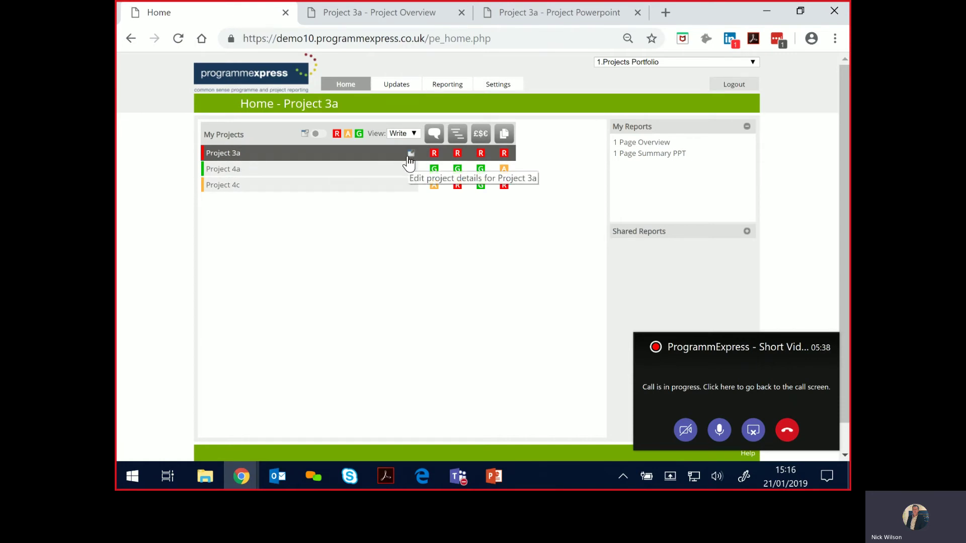
Switch back to the full portfolio window and run "2.Reporting Pack - 1 Page Summary PPT" for 1.Projects Portfolio, browsing its pages.
key(alt+Tab)
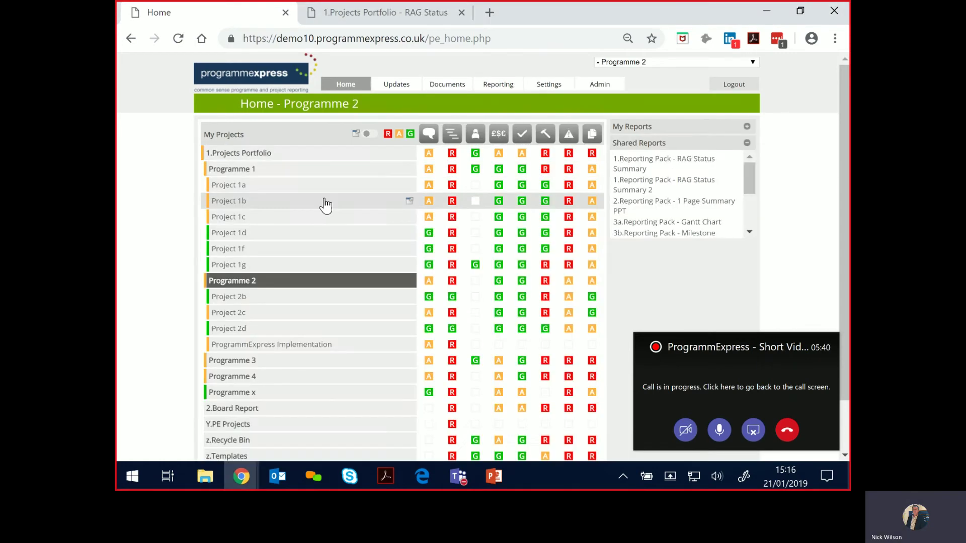
click(235, 160)
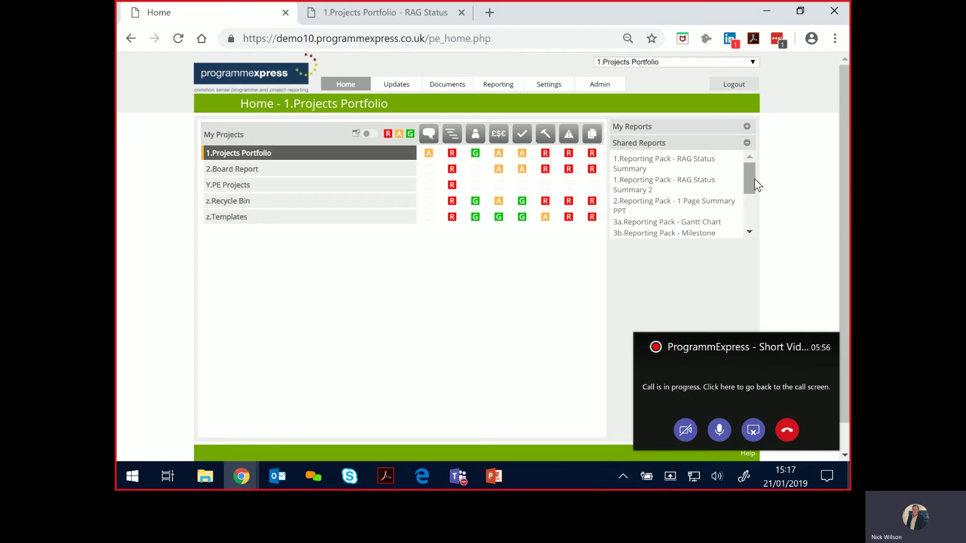
click(672, 203)
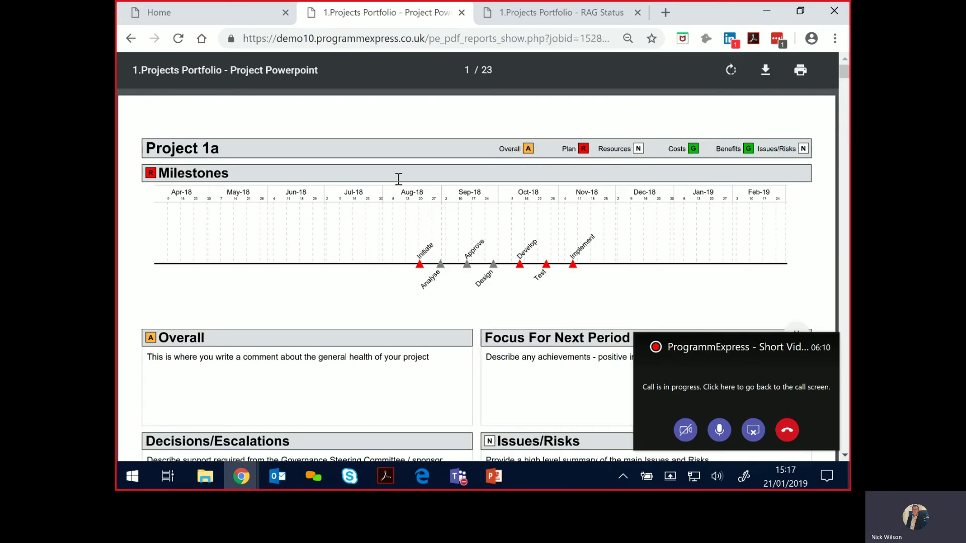
scroll(376, 271, down, 10)
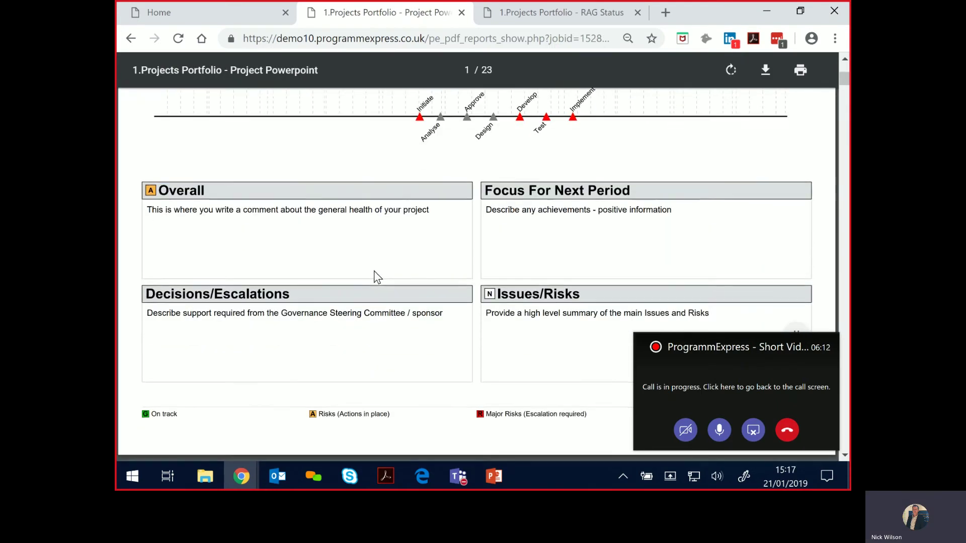
scroll(372, 278, down, 10)
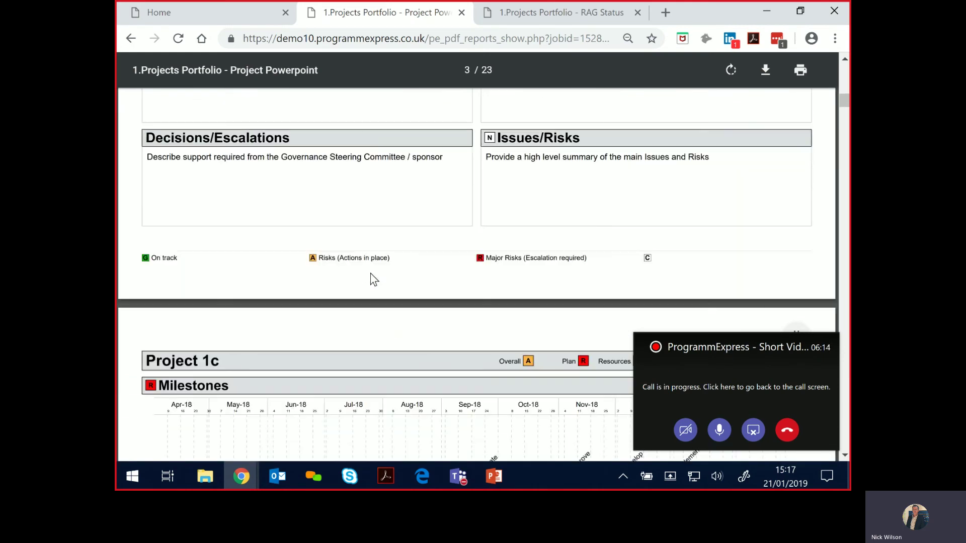
Finish browsing the one-page summary, run "3a.Reporting Pack - Gantt Chart" for 1.Projects Portfolio and look through its pages.
scroll(374, 279, down, 2)
scroll(371, 281, up, 5)
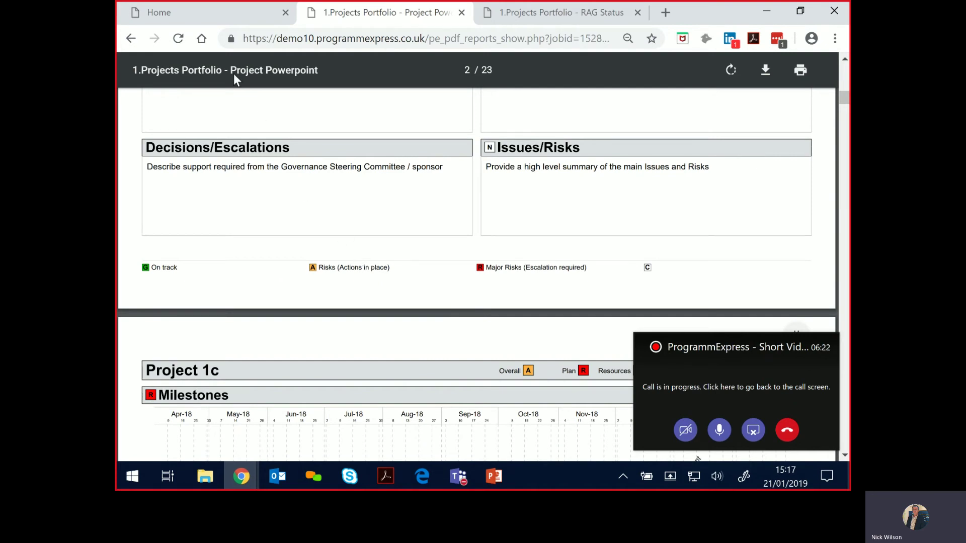
click(206, 16)
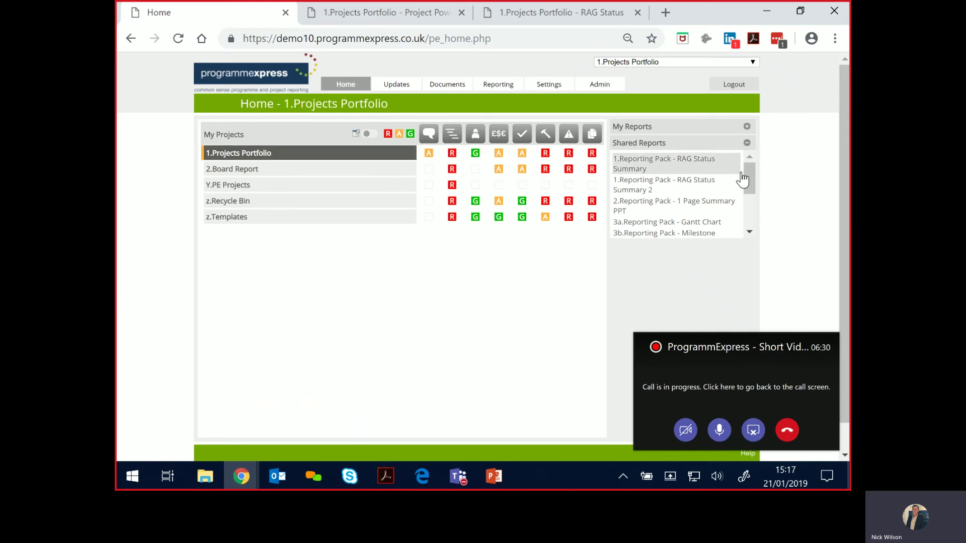
click(710, 223)
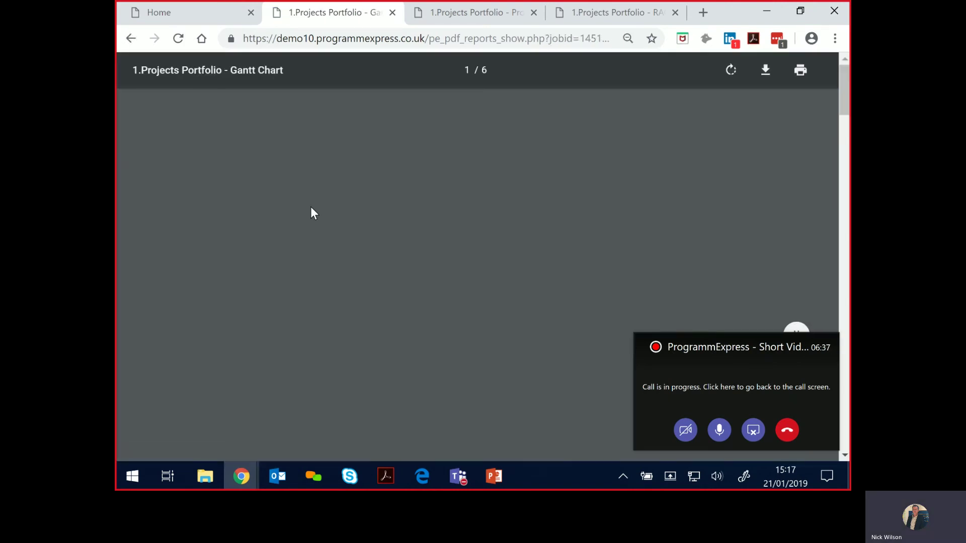
scroll(314, 231, down, 3)
scroll(317, 242, down, 7)
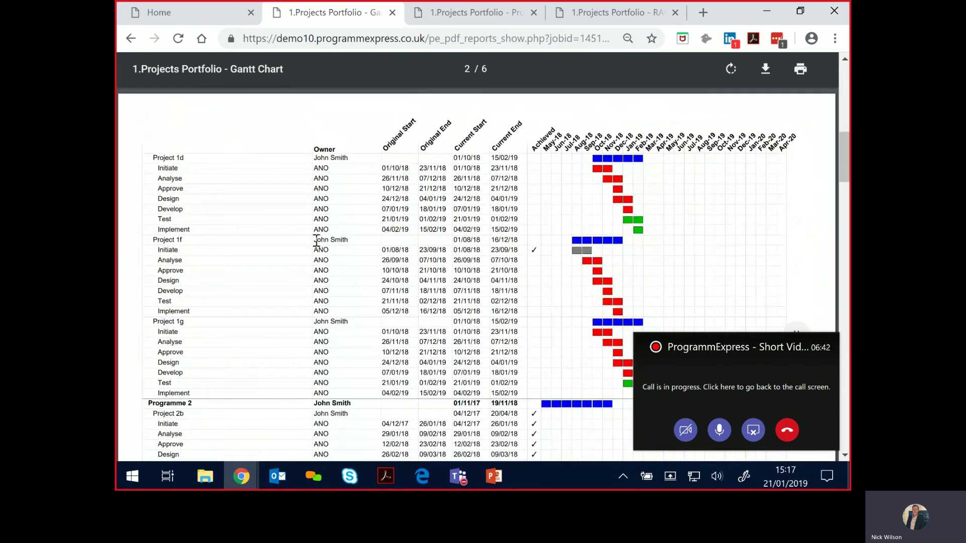
scroll(317, 242, down, 7)
Return to the home page, run "4.Reporting Pack - Risks RED" for 1.Projects Portfolio and look through the listed risks.
click(168, 17)
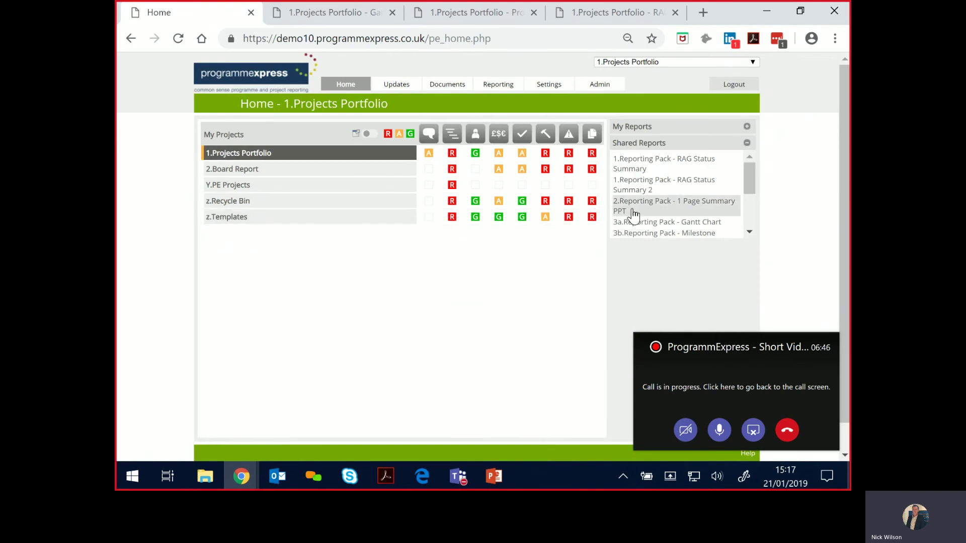
scroll(752, 191, down, 3)
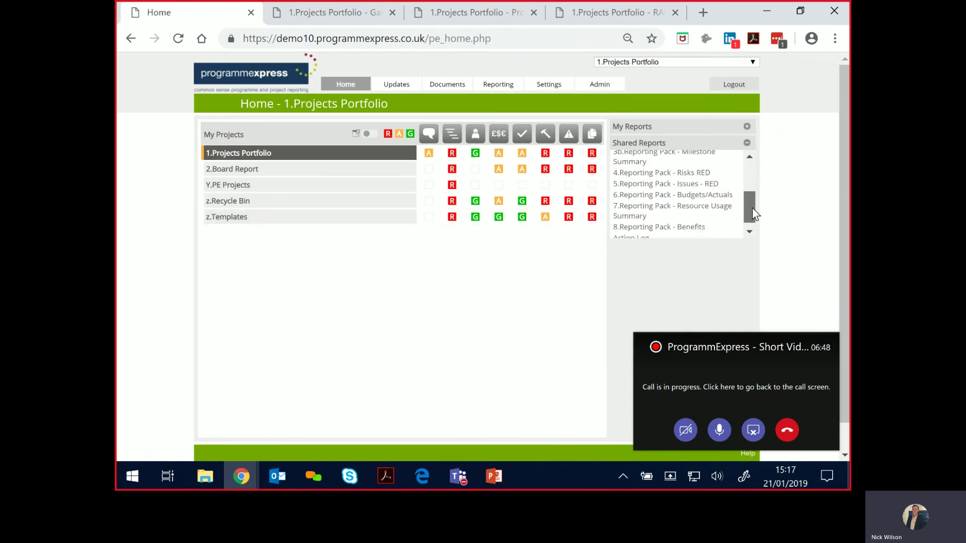
click(704, 182)
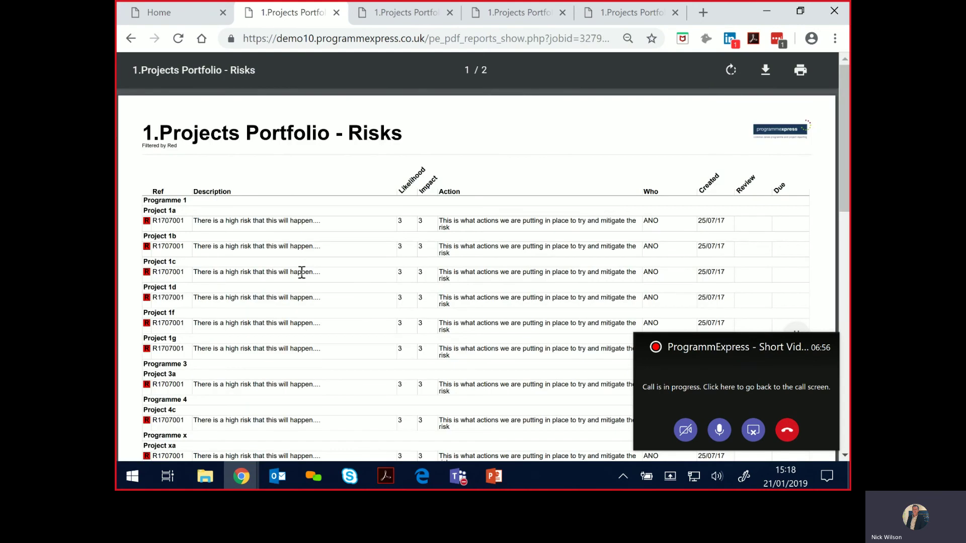
scroll(300, 274, down, 12)
scroll(300, 280, up, 12)
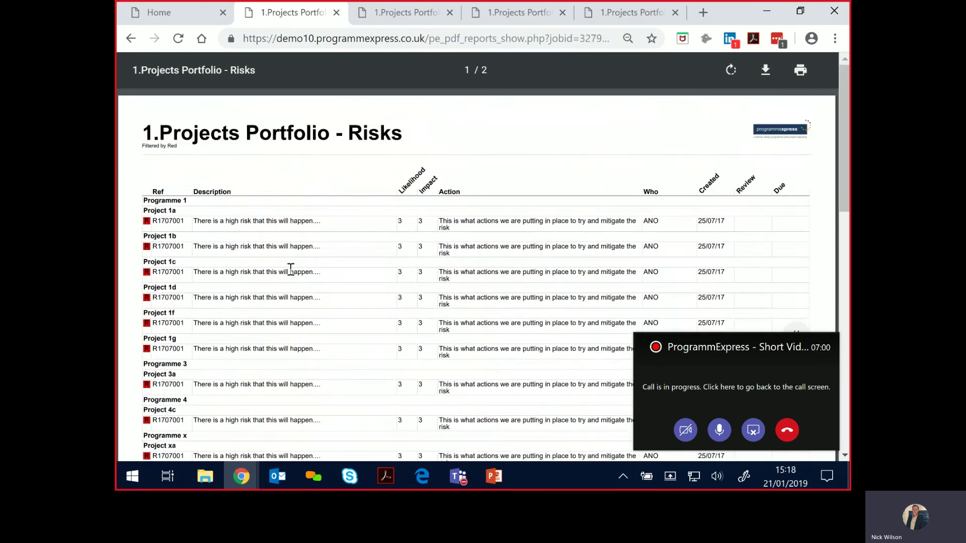
Go back to the home page and expand 1.Projects Portfolio to view the statuses of its programmes.
click(182, 12)
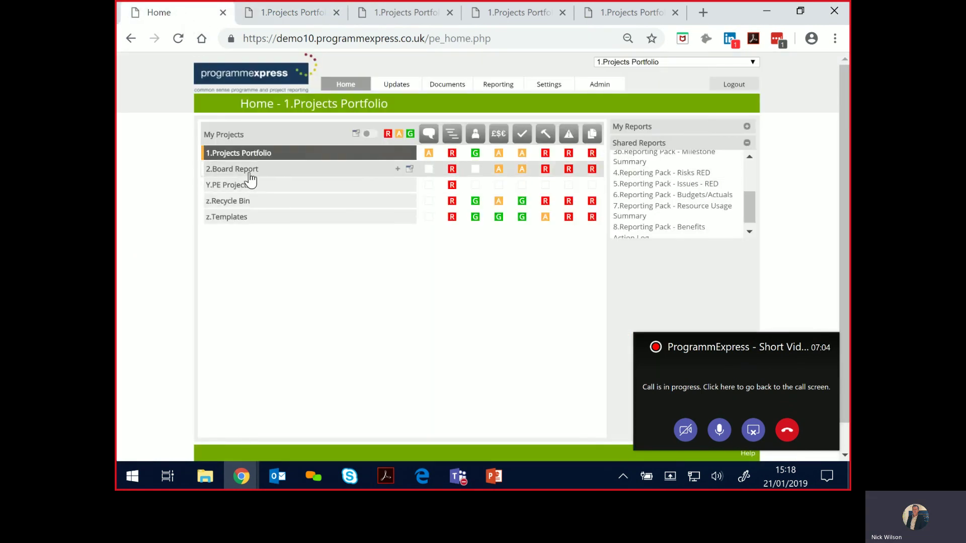
click(245, 159)
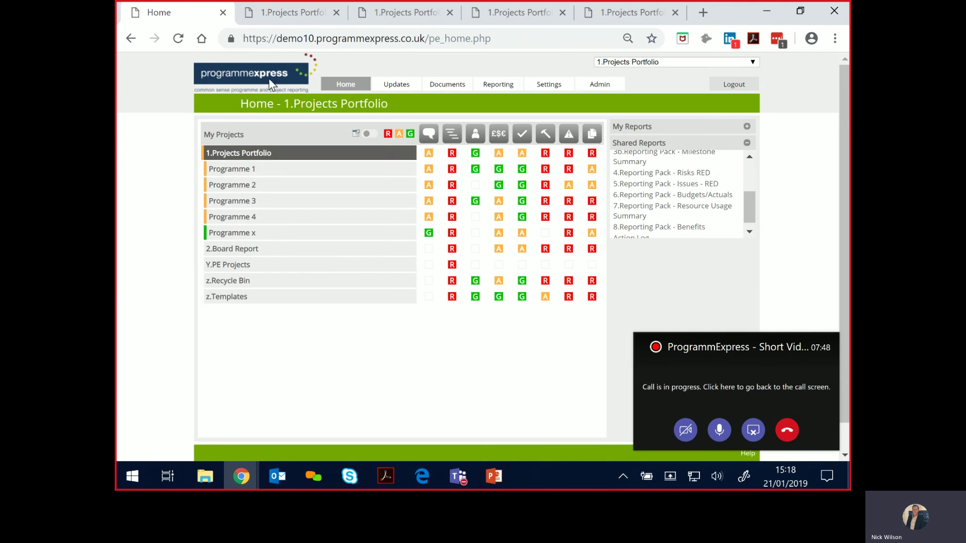
Switch from the browser to the PowerPoint slide show window.
key(alt+Tab)
key(alt+Tab)
key(alt+Tab)
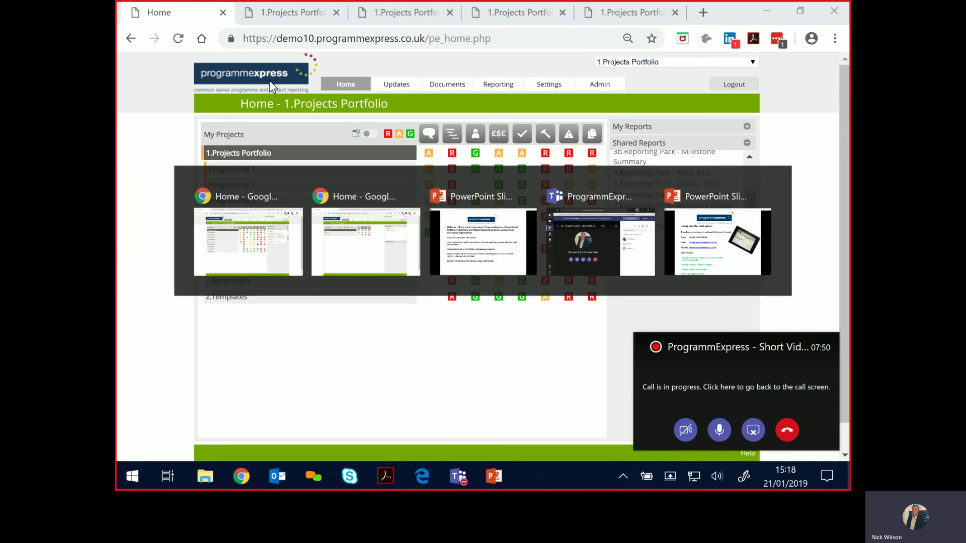